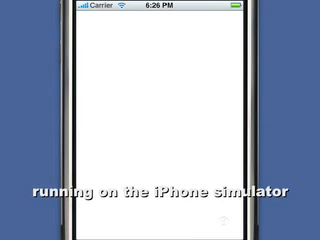
- Sketch the first stroke of a box across the top of the blank canvas
{"action": "left_click_drag", "start_coordinate": [126, 20], "coordinate": [128, 48]}
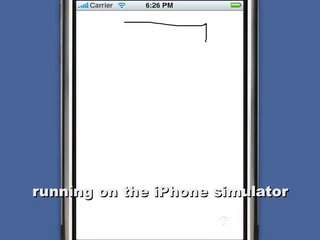
- Close the box stroke so the app recognizes it as a clean rectangle
{"action": "left_click_drag", "start_coordinate": [128, 48], "coordinate": [121, 22]}
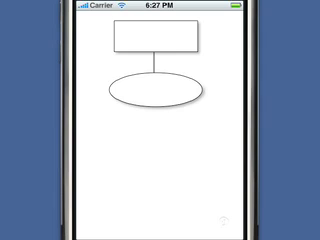
- Enter the label 'root' in the top box and 'child' in the oval
{"action": "double_click", "coordinate": [155, 37]}
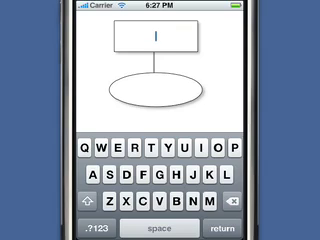
{"action": "type", "text": "root"}
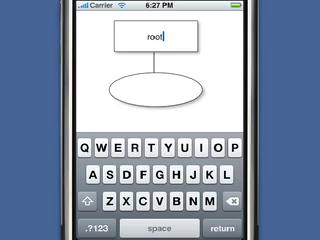
{"action": "key", "text": "Return"}
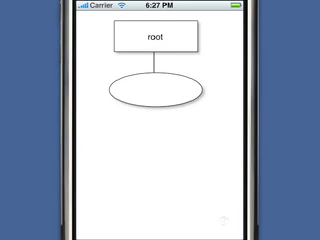
{"action": "left_click", "coordinate": [152, 88]}
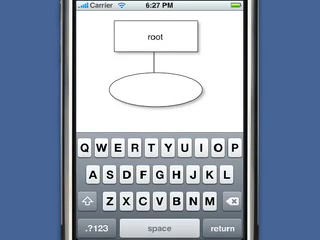
{"action": "type", "text": "chil"}
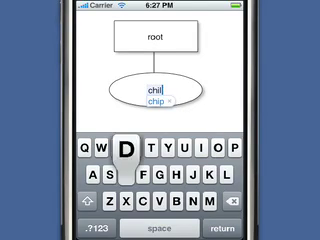
{"action": "type", "text": "d"}
{"action": "key", "text": "Return"}
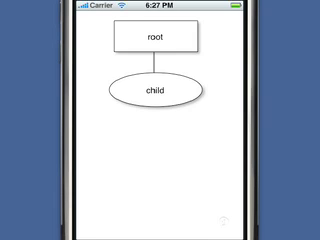
- Draw left and right connectors from the child oval, with a box under each branch
{"action": "mouse_move", "coordinate": [155, 108]}
{"action": "left_mouse_down"}
{"action": "mouse_move", "coordinate": [155, 124]}
{"action": "mouse_move", "coordinate": [100, 122]}
{"action": "mouse_move", "coordinate": [104, 140]}
{"action": "left_mouse_up"}
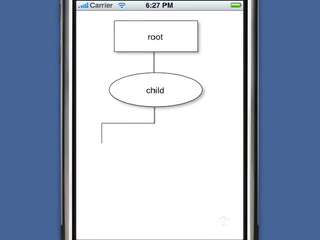
{"action": "mouse_move", "coordinate": [155, 122]}
{"action": "left_mouse_down"}
{"action": "mouse_move", "coordinate": [220, 122]}
{"action": "mouse_move", "coordinate": [218, 140]}
{"action": "left_mouse_up"}
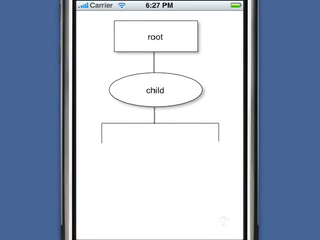
{"action": "mouse_move", "coordinate": [90, 143]}
{"action": "left_mouse_down"}
{"action": "mouse_move", "coordinate": [147, 140]}
{"action": "mouse_move", "coordinate": [148, 165]}
{"action": "mouse_move", "coordinate": [90, 165]}
{"action": "mouse_move", "coordinate": [89, 145]}
{"action": "left_mouse_up"}
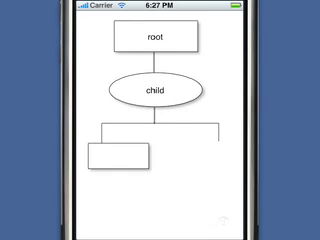
{"action": "mouse_move", "coordinate": [175, 142]}
{"action": "left_mouse_down"}
{"action": "mouse_move", "coordinate": [230, 143]}
{"action": "mouse_move", "coordinate": [231, 165]}
{"action": "mouse_move", "coordinate": [172, 167]}
{"action": "mouse_move", "coordinate": [173, 144]}
{"action": "left_mouse_up"}
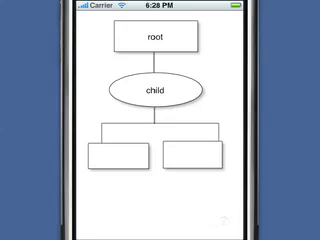
{"action": "left_click_drag", "start_coordinate": [204, 156], "coordinate": [178, 156]}
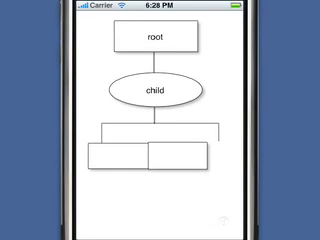
{"action": "left_click_drag", "start_coordinate": [178, 156], "coordinate": [205, 156]}
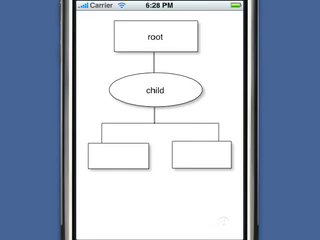
- Join the two boxes' bottoms, drop a short line, and draw a bracket shape below
{"action": "mouse_move", "coordinate": [103, 170]}
{"action": "left_mouse_down"}
{"action": "mouse_move", "coordinate": [220, 183]}
{"action": "mouse_move", "coordinate": [218, 171]}
{"action": "left_mouse_up"}
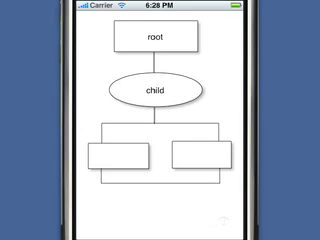
{"action": "left_click_drag", "start_coordinate": [153, 183], "coordinate": [153, 194]}
{"action": "mouse_move", "coordinate": [103, 197]}
{"action": "left_mouse_down"}
{"action": "mouse_move", "coordinate": [210, 197]}
{"action": "mouse_move", "coordinate": [215, 222]}
{"action": "mouse_move", "coordinate": [213, 228]}
{"action": "mouse_move", "coordinate": [185, 228]}
{"action": "mouse_move", "coordinate": [180, 208]}
{"action": "mouse_move", "coordinate": [125, 208]}
{"action": "mouse_move", "coordinate": [122, 230]}
{"action": "mouse_move", "coordinate": [100, 230]}
{"action": "left_mouse_up"}
{"action": "left_click_drag", "start_coordinate": [100, 230], "coordinate": [103, 197]}
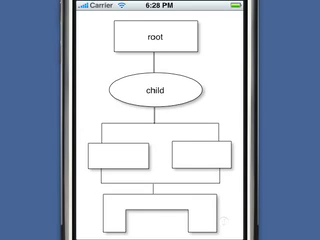